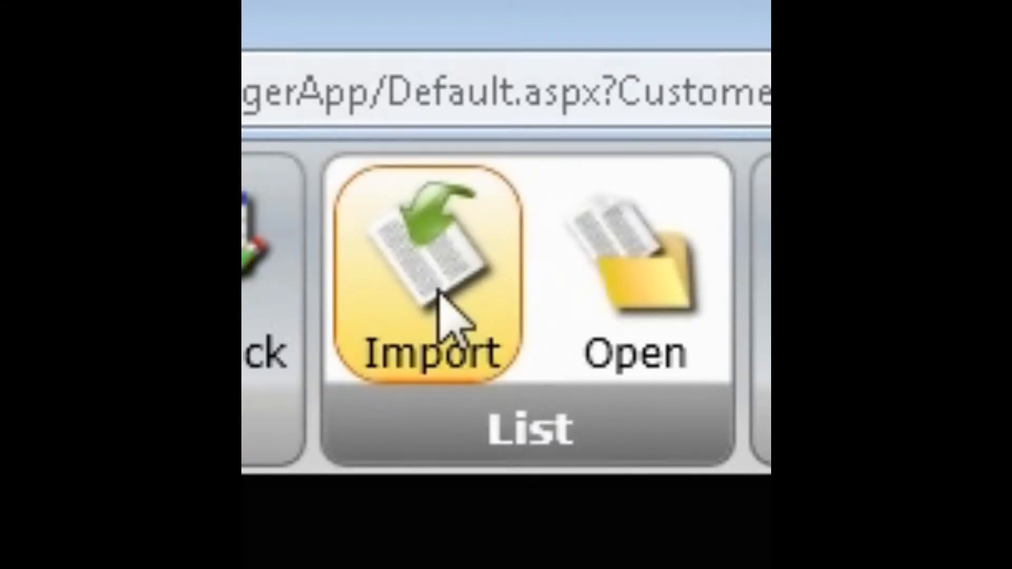
Start a new list import.
{"action": "left_click", "coordinate": [442, 311]}
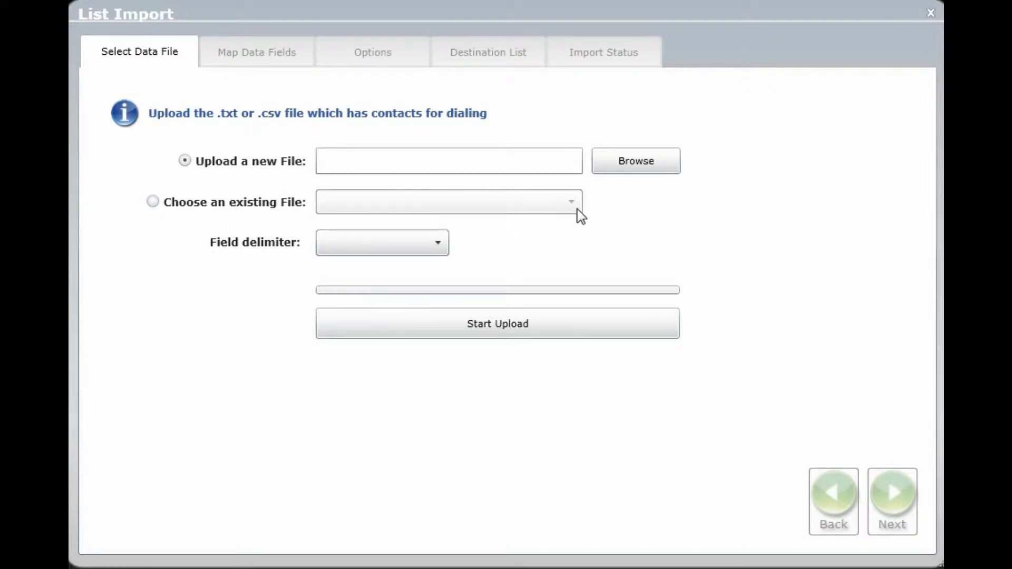
{"action": "left_click", "coordinate": [153, 201]}
{"action": "left_click", "coordinate": [572, 203]}
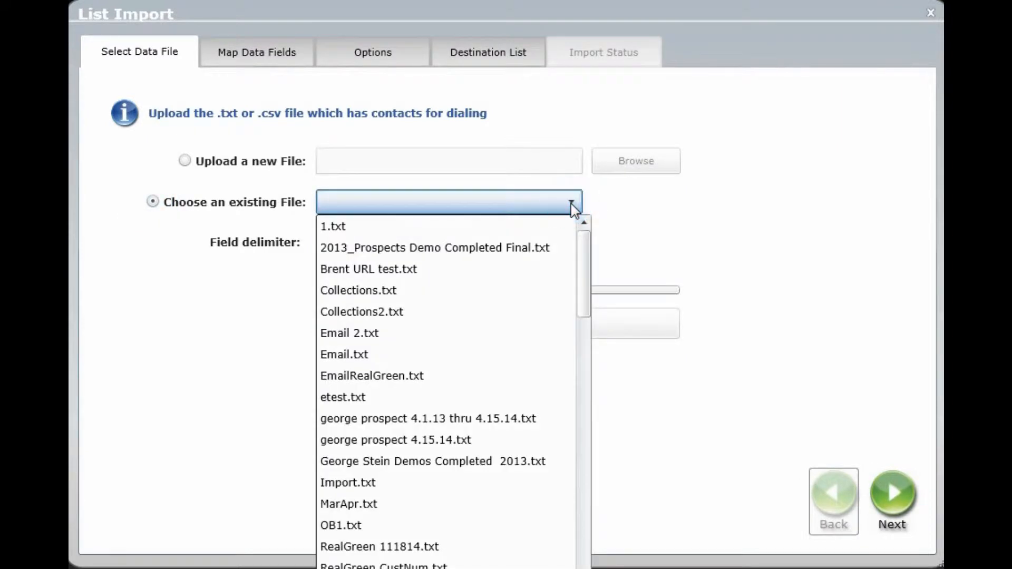
{"action": "left_click", "coordinate": [572, 203]}
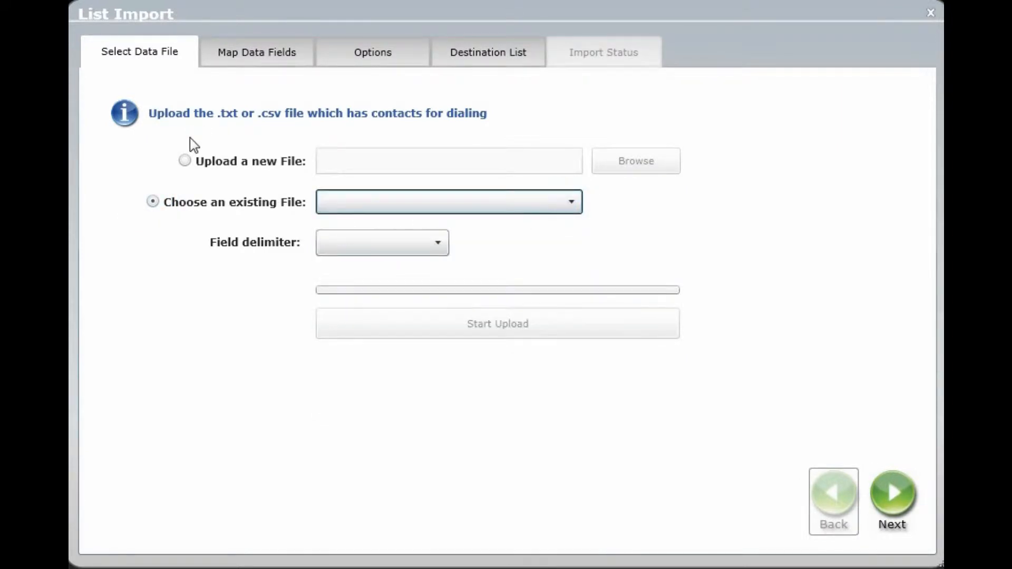
{"action": "left_click", "coordinate": [185, 161]}
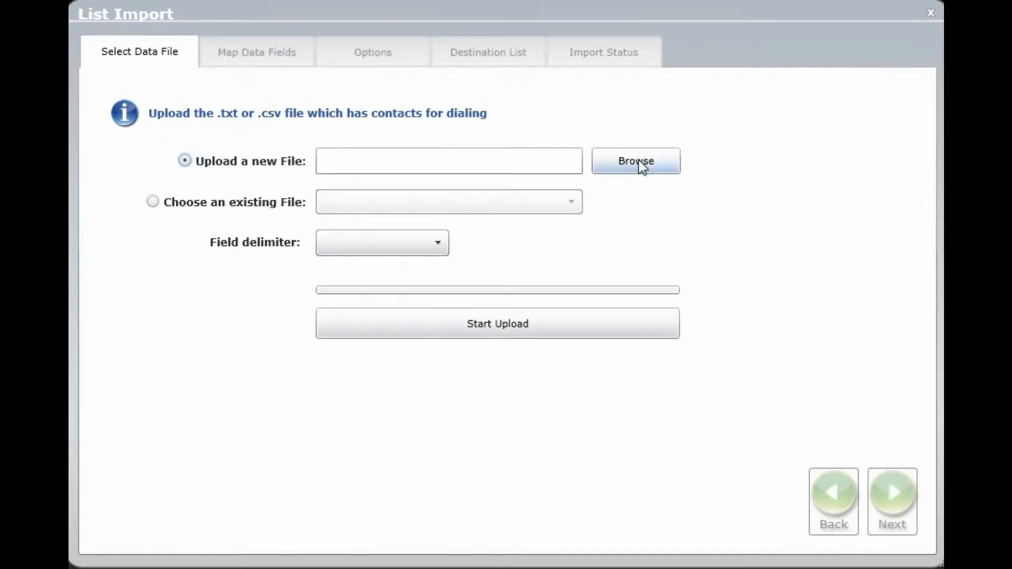
Browse for a new file to upload and select the Import text document on the Desktop.
{"action": "left_click", "coordinate": [638, 163]}
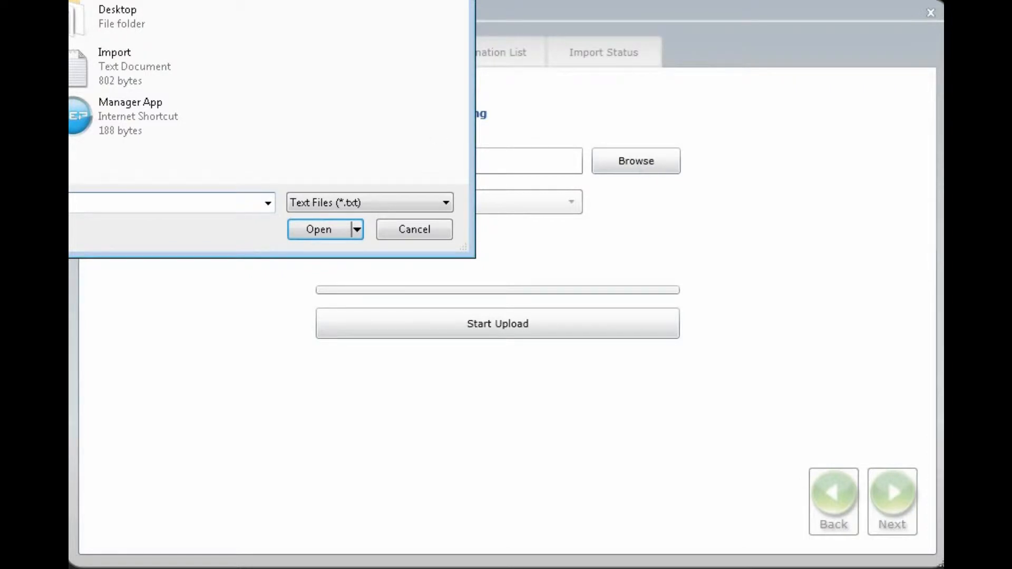
{"action": "left_click_drag", "start_coordinate": [488, 27], "coordinate": [515, 70]}
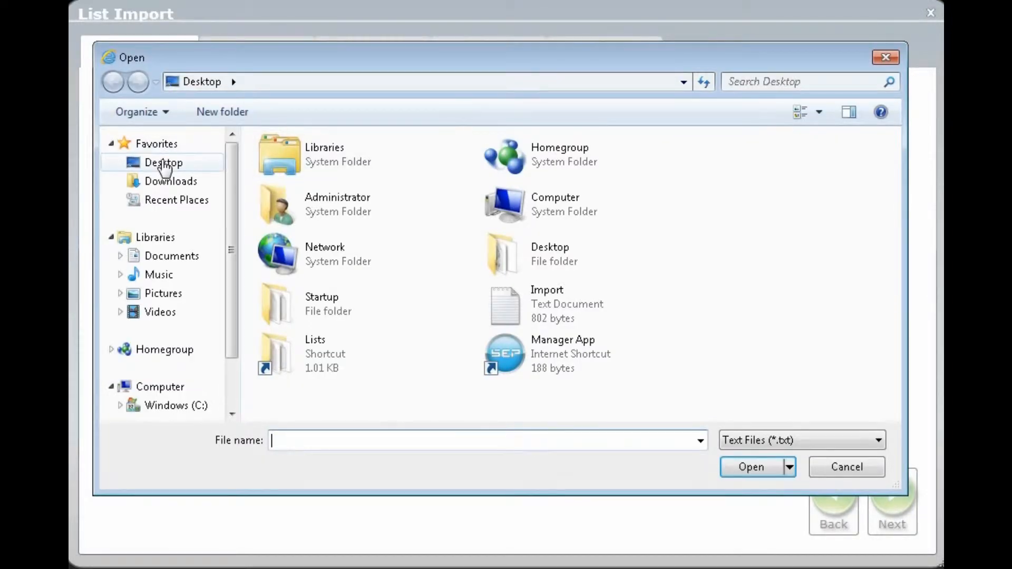
{"action": "left_click", "coordinate": [163, 165]}
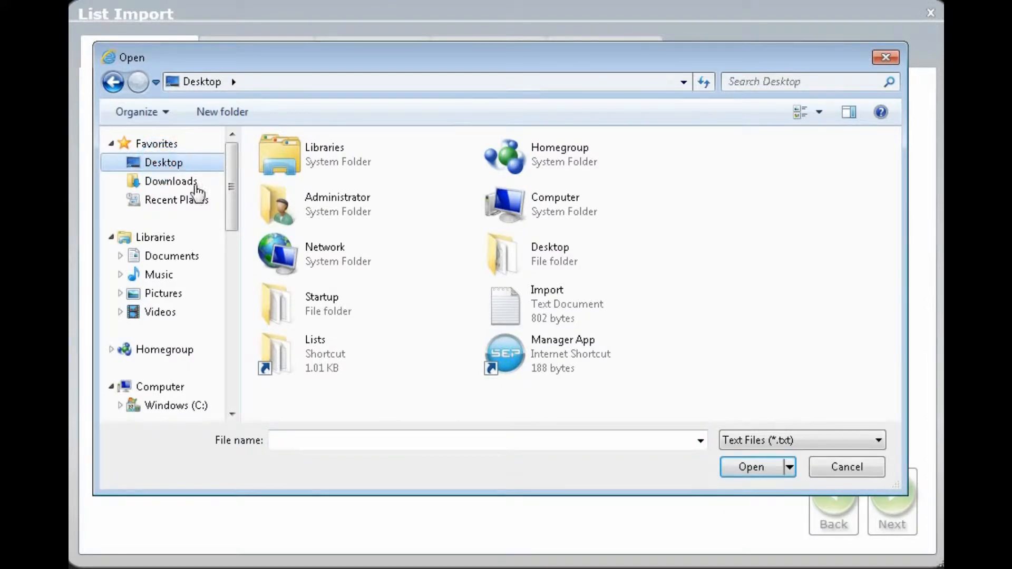
{"action": "left_click", "coordinate": [548, 312]}
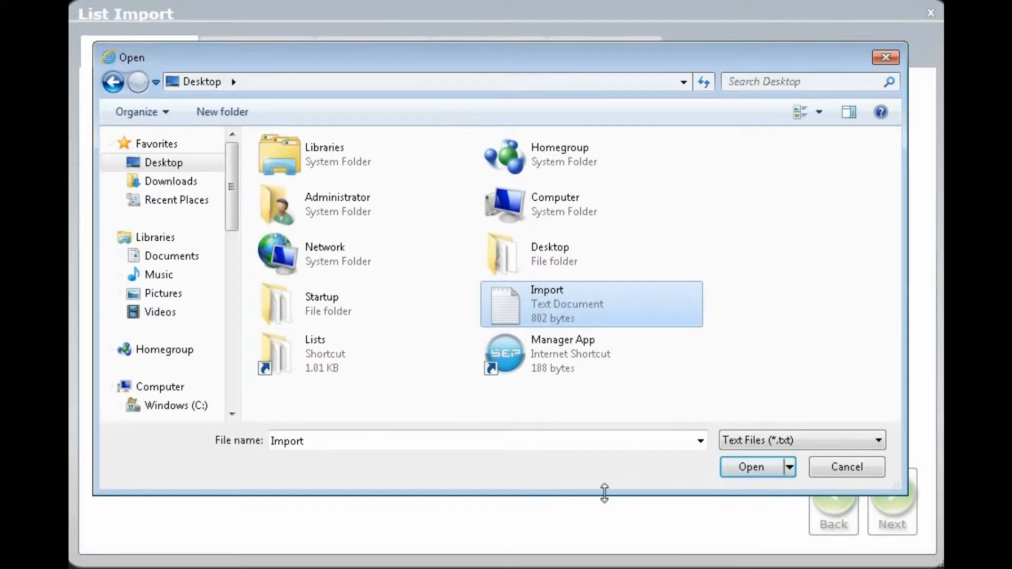
{"action": "left_click", "coordinate": [879, 443]}
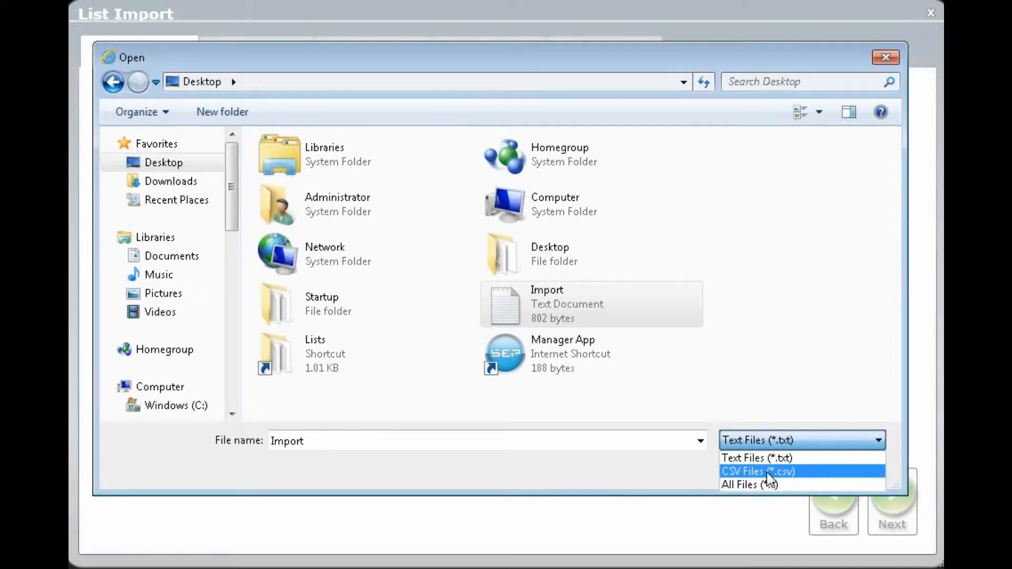
{"action": "left_click", "coordinate": [769, 472]}
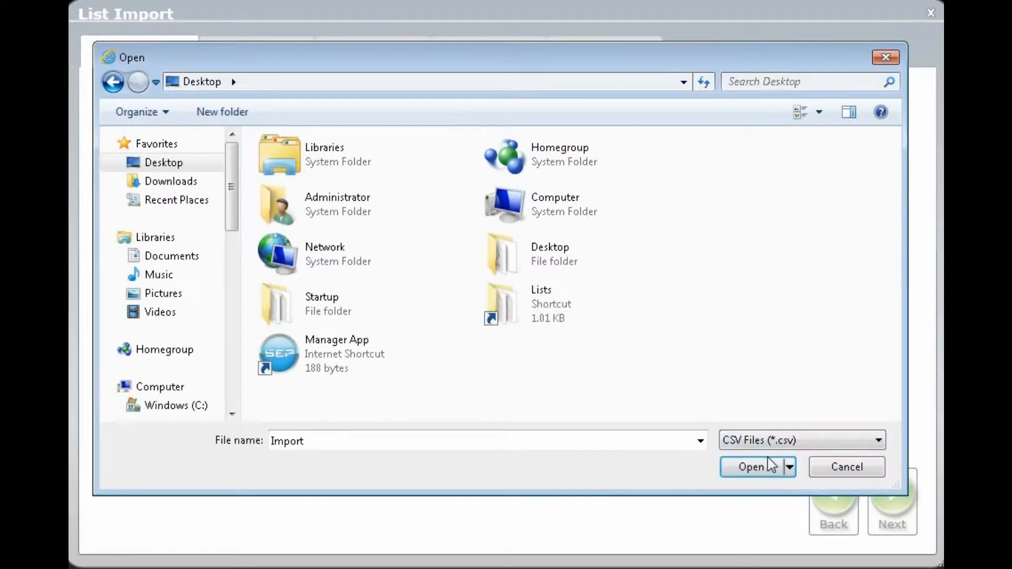
{"action": "left_click", "coordinate": [870, 441]}
{"action": "left_click", "coordinate": [728, 459]}
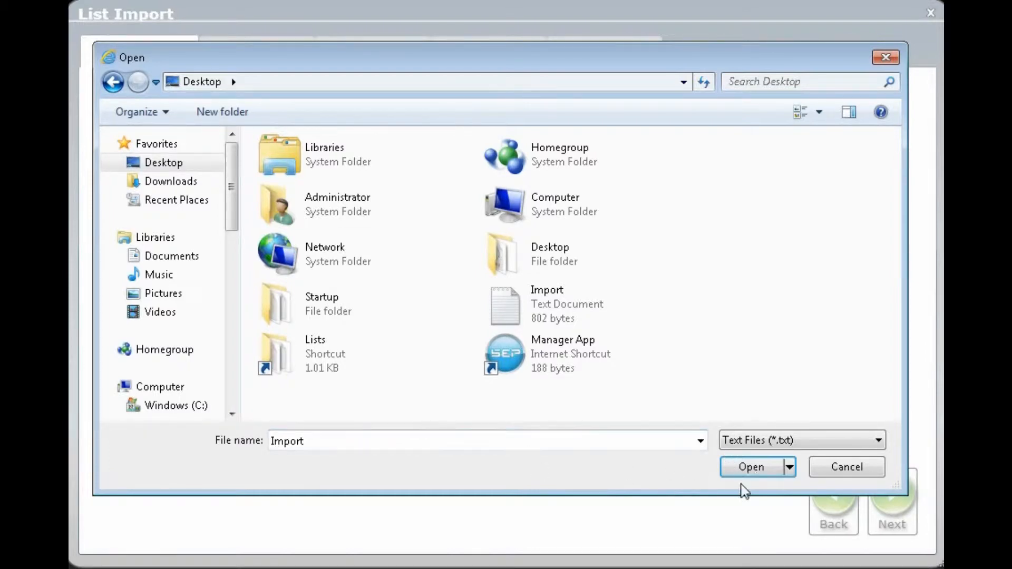
Upload Import.txt with Comma as the field delimiter and continue to the data field mapping.
{"action": "left_click", "coordinate": [767, 467]}
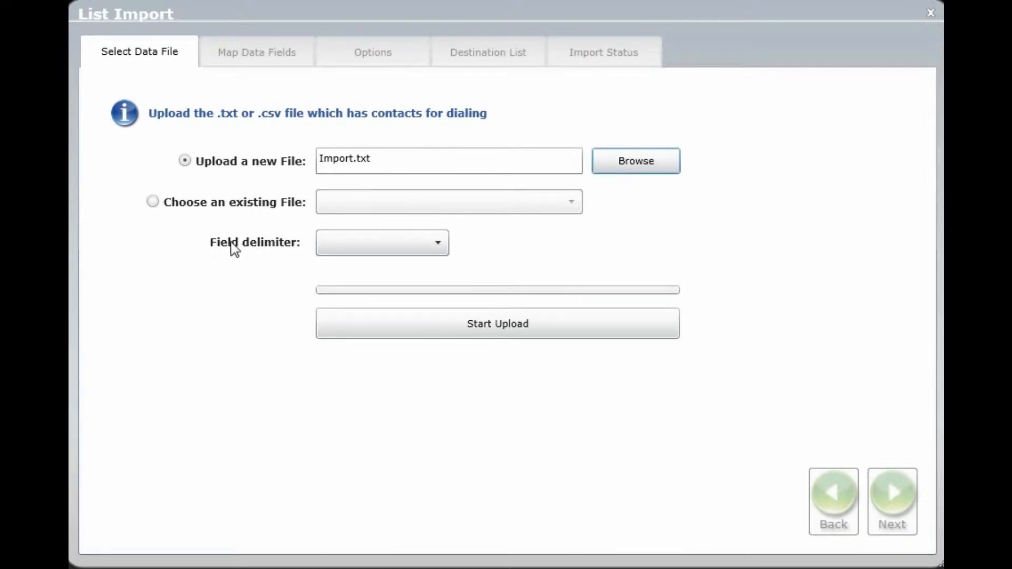
{"action": "left_click", "coordinate": [439, 244]}
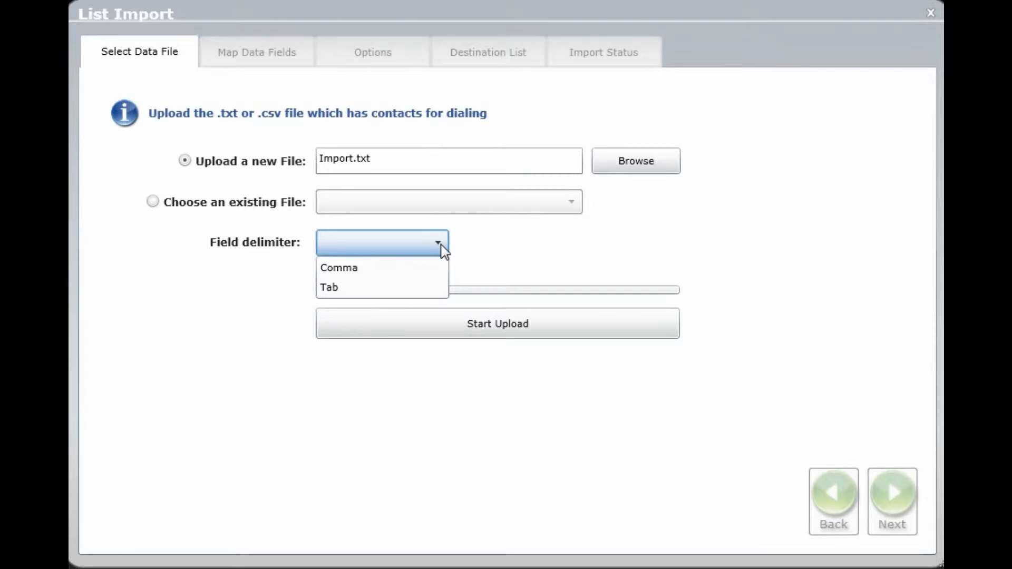
{"action": "left_click", "coordinate": [428, 267]}
{"action": "left_click", "coordinate": [442, 241]}
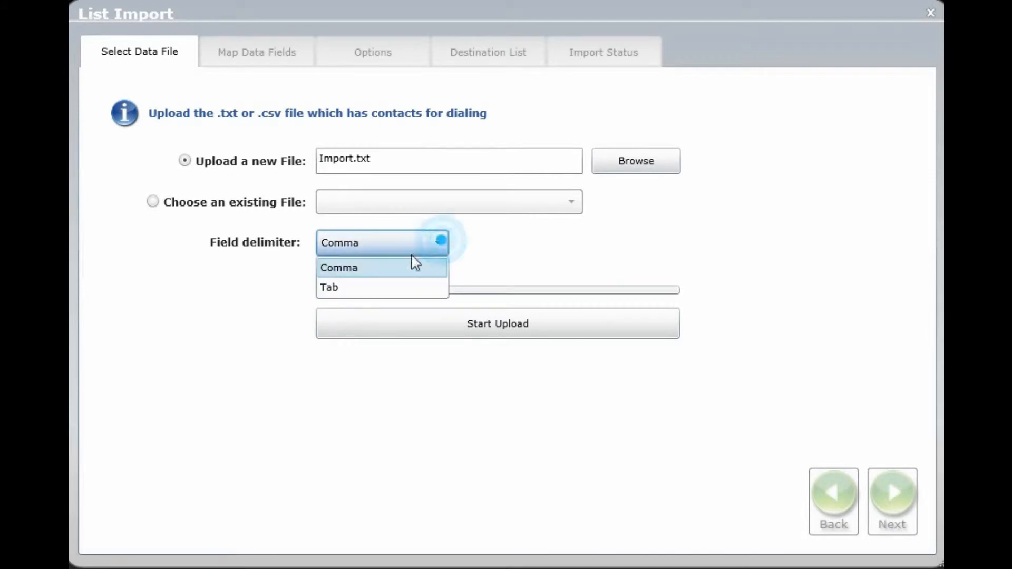
{"action": "left_click", "coordinate": [400, 285]}
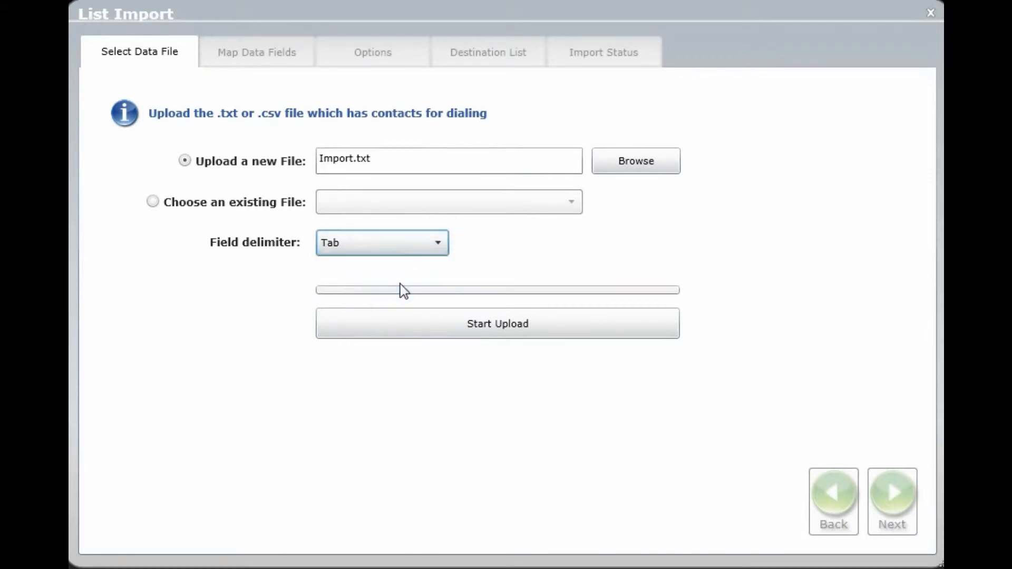
{"action": "left_click", "coordinate": [437, 245]}
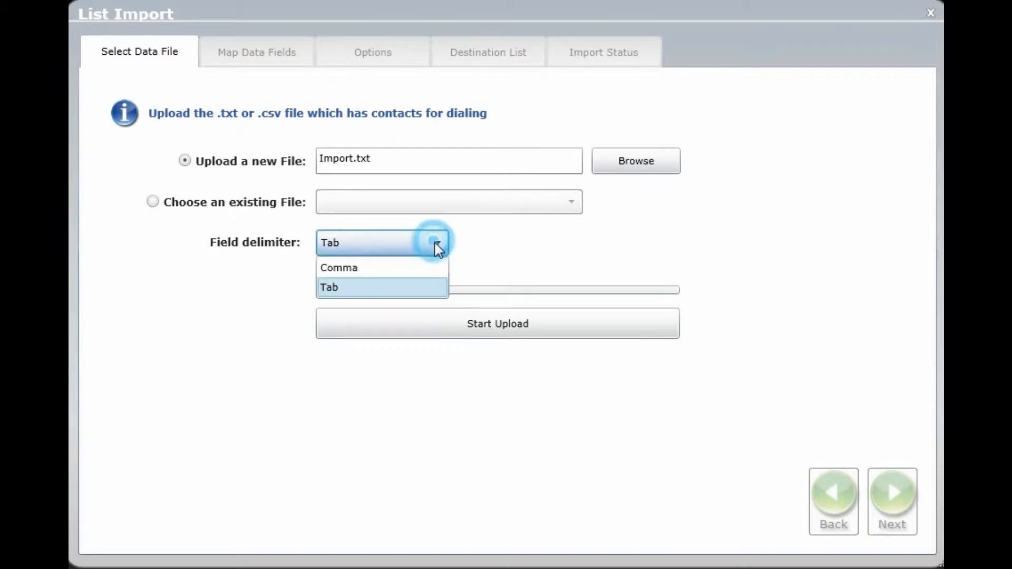
{"action": "left_click", "coordinate": [339, 267]}
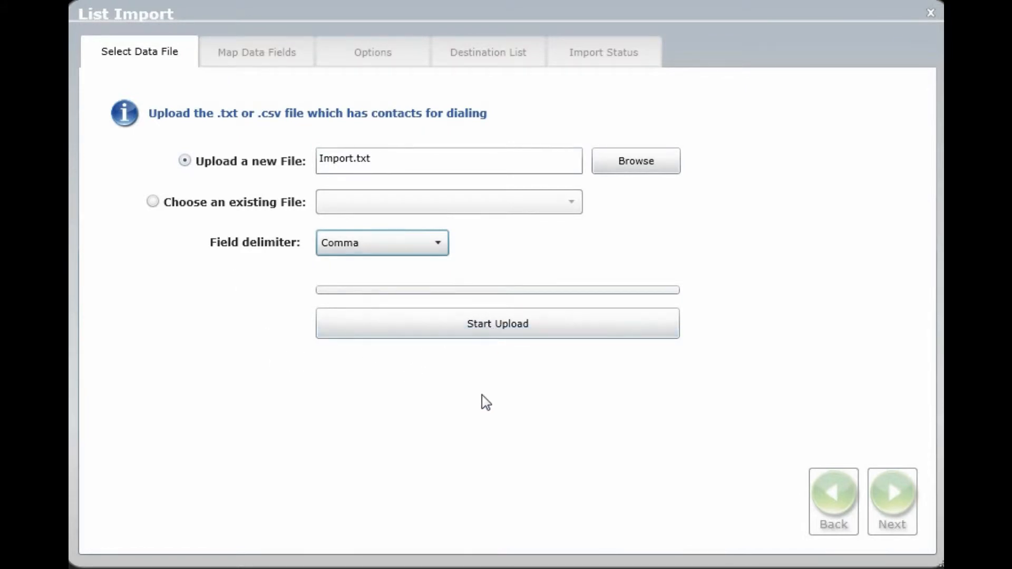
{"action": "left_click", "coordinate": [471, 328]}
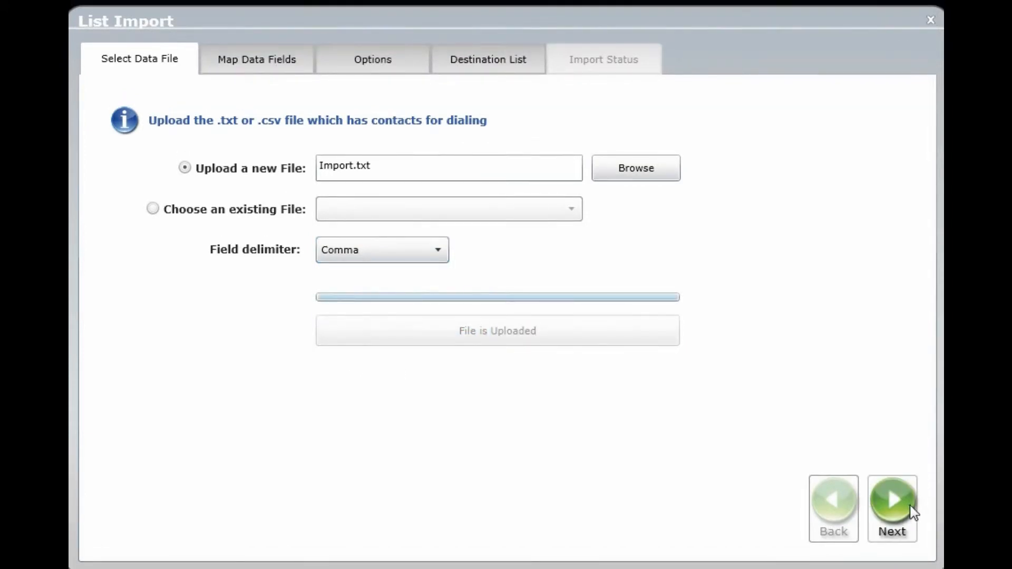
{"action": "left_click", "coordinate": [895, 501]}
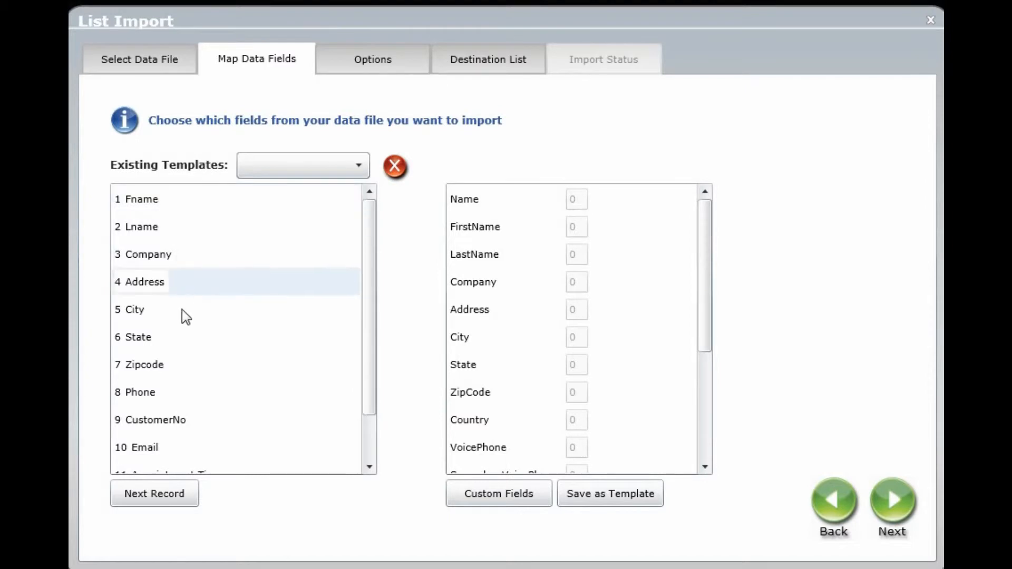
Examine the data file's fields, the destination fields and the existing mapping templates.
{"action": "left_click", "coordinate": [369, 242]}
{"action": "left_click_drag", "start_coordinate": [377, 269], "coordinate": [373, 220]}
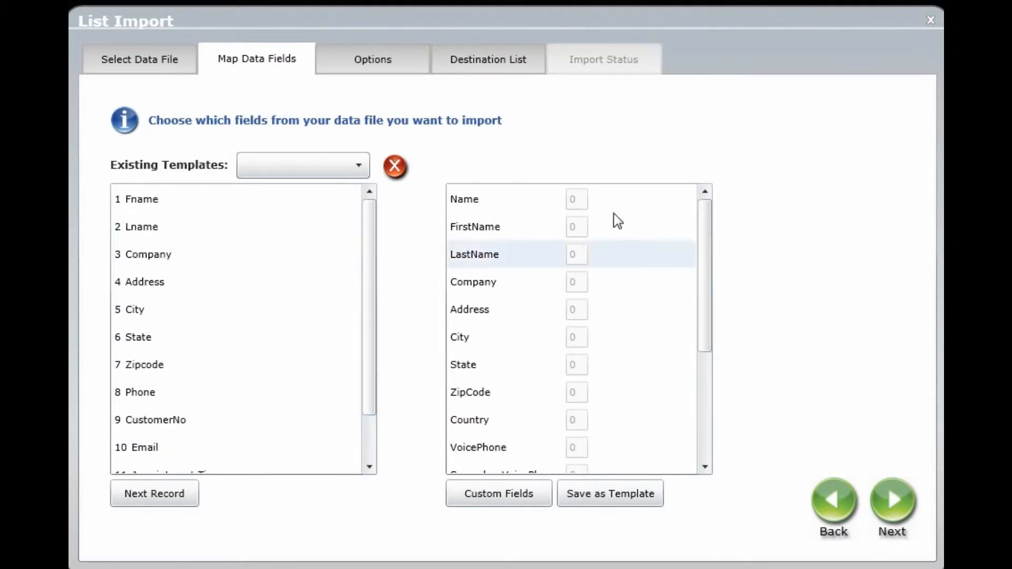
{"action": "left_click_drag", "start_coordinate": [704, 212], "coordinate": [665, 242]}
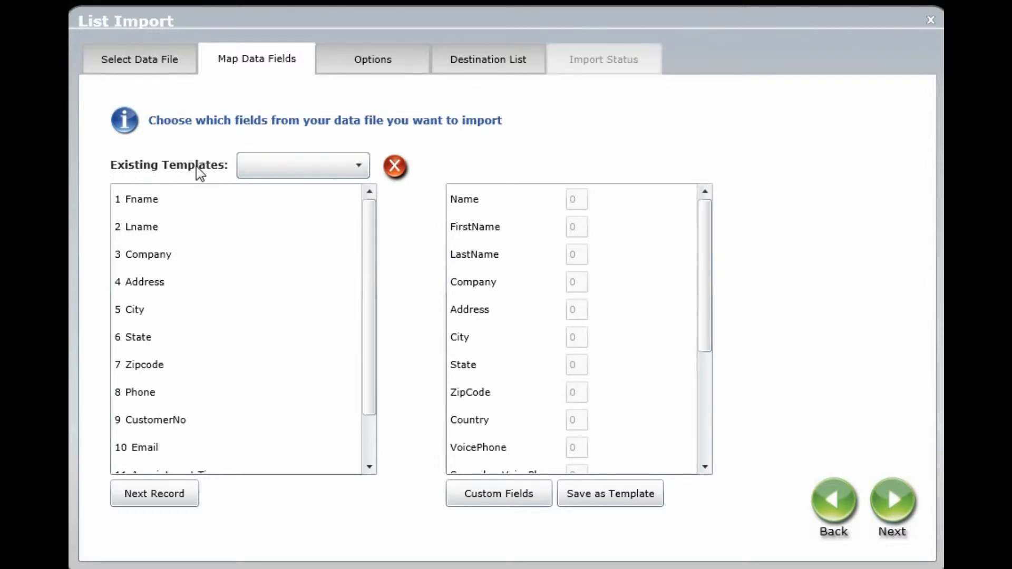
{"action": "left_click", "coordinate": [361, 168]}
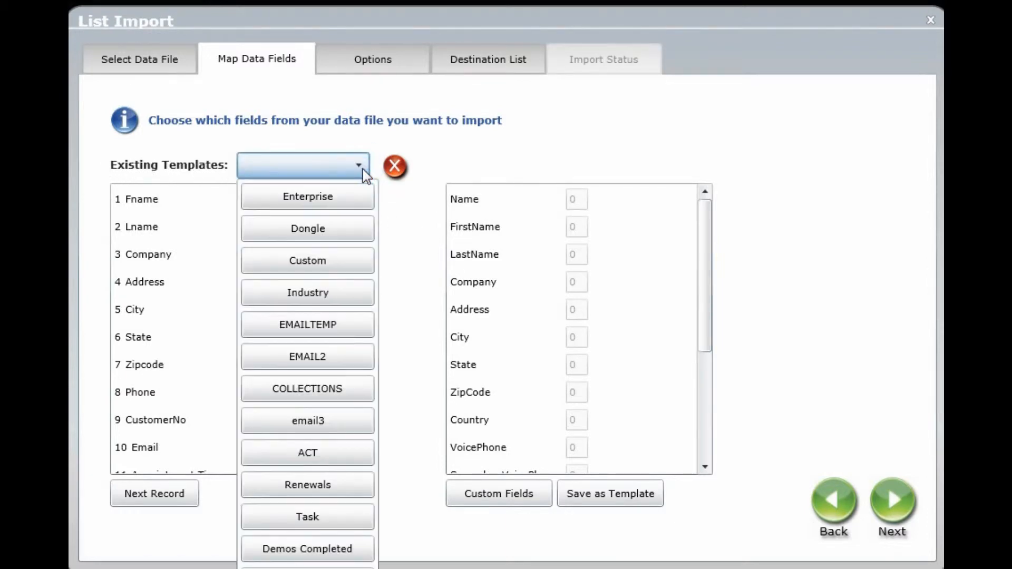
{"action": "left_click", "coordinate": [393, 144]}
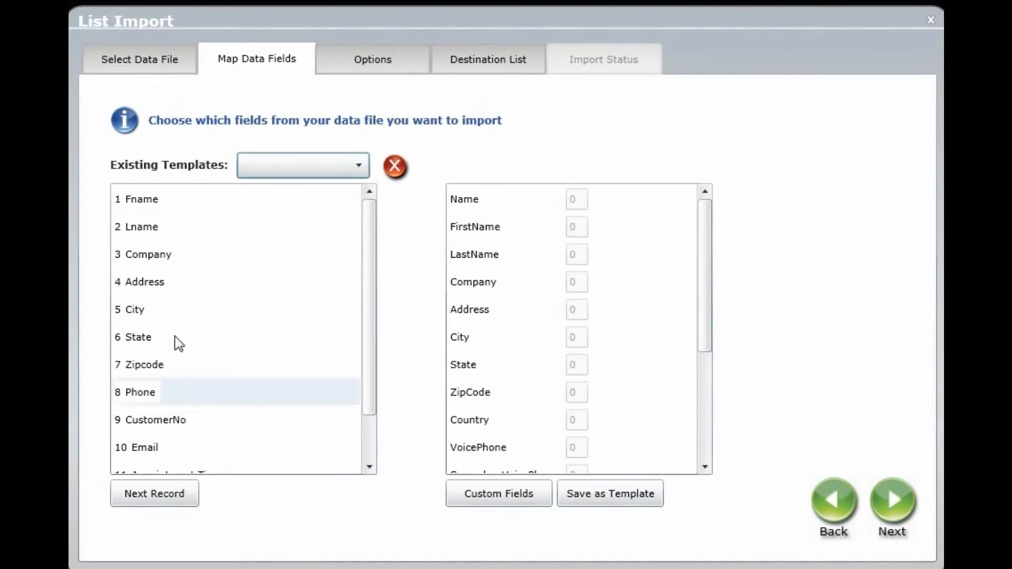
Map the Fname column to the Name field and the Lname column to the LastName field.
{"action": "left_click", "coordinate": [150, 205]}
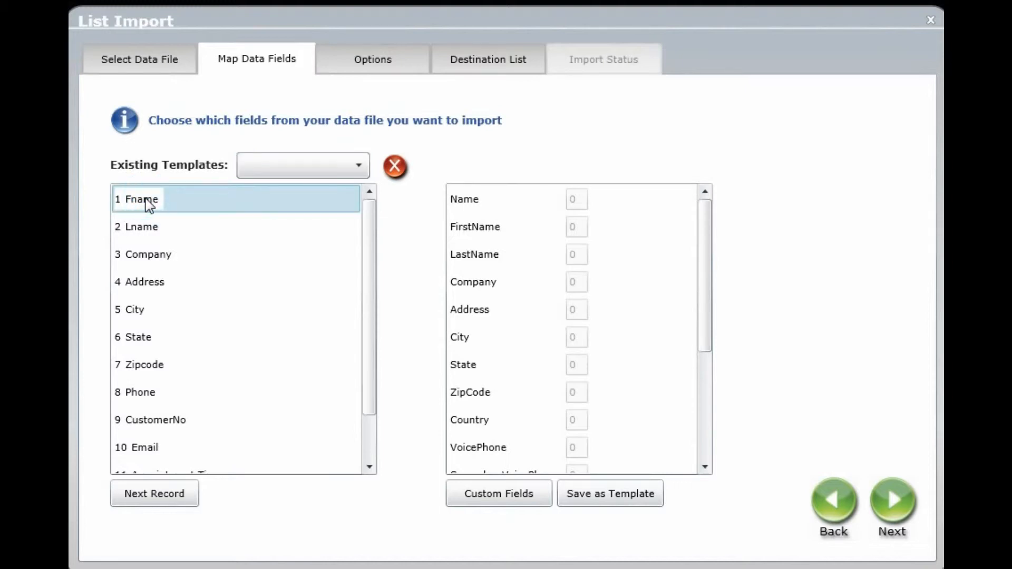
{"action": "left_click", "coordinate": [579, 203]}
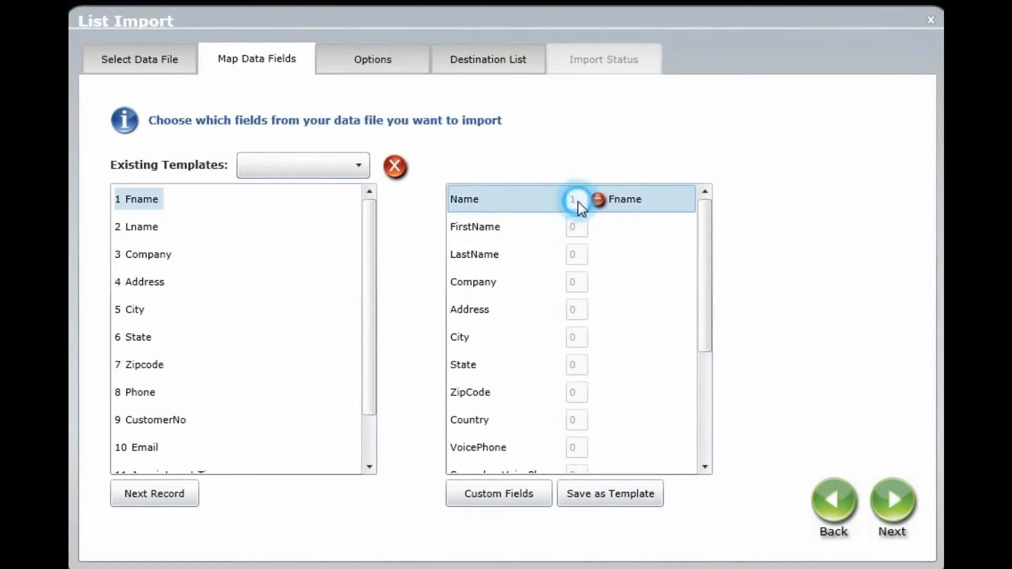
{"action": "left_click", "coordinate": [127, 232]}
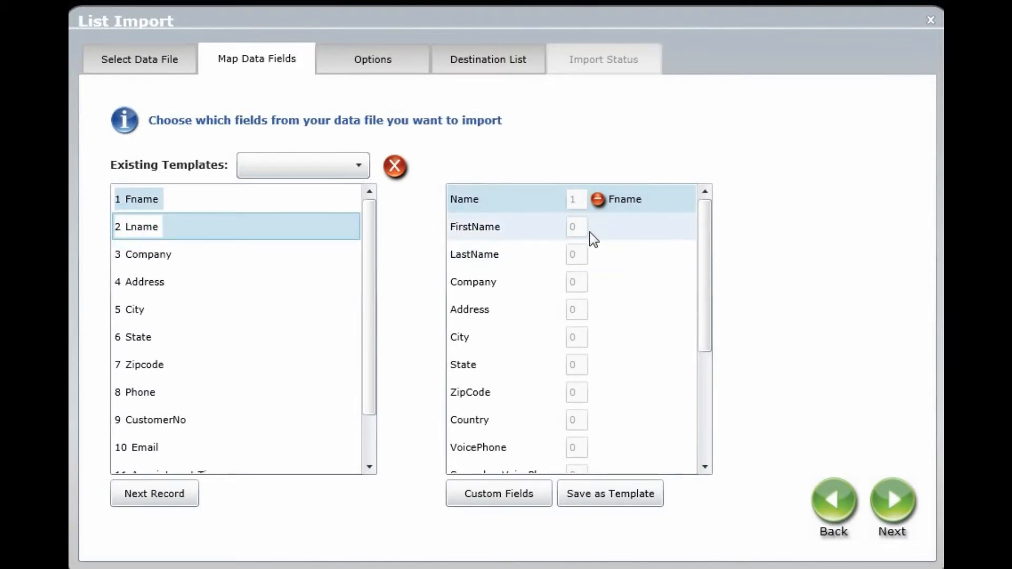
{"action": "left_click", "coordinate": [585, 257]}
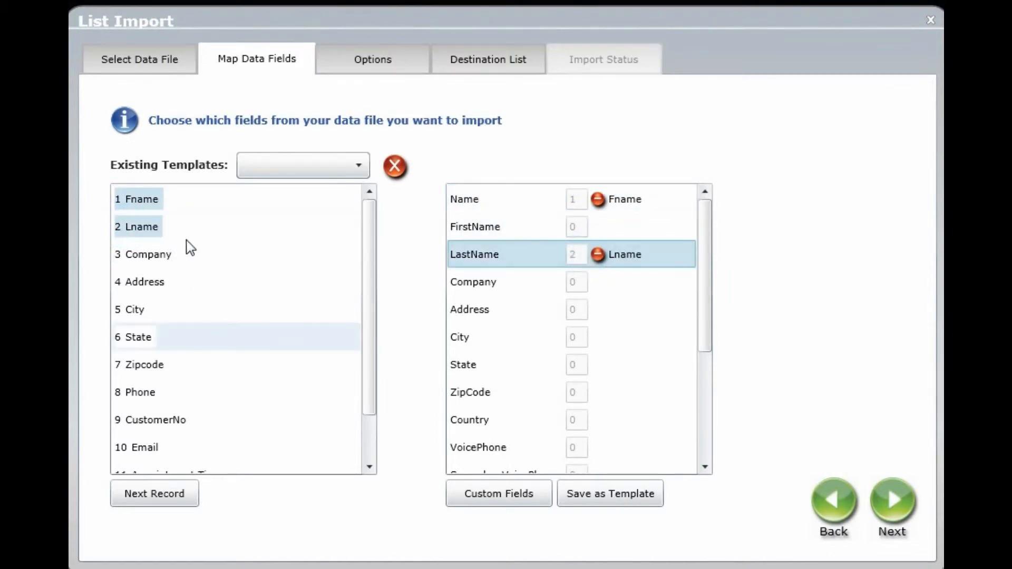
Apply the existing EMAIL2 template to map the data fields and review the resulting mapping.
{"action": "left_click", "coordinate": [361, 168]}
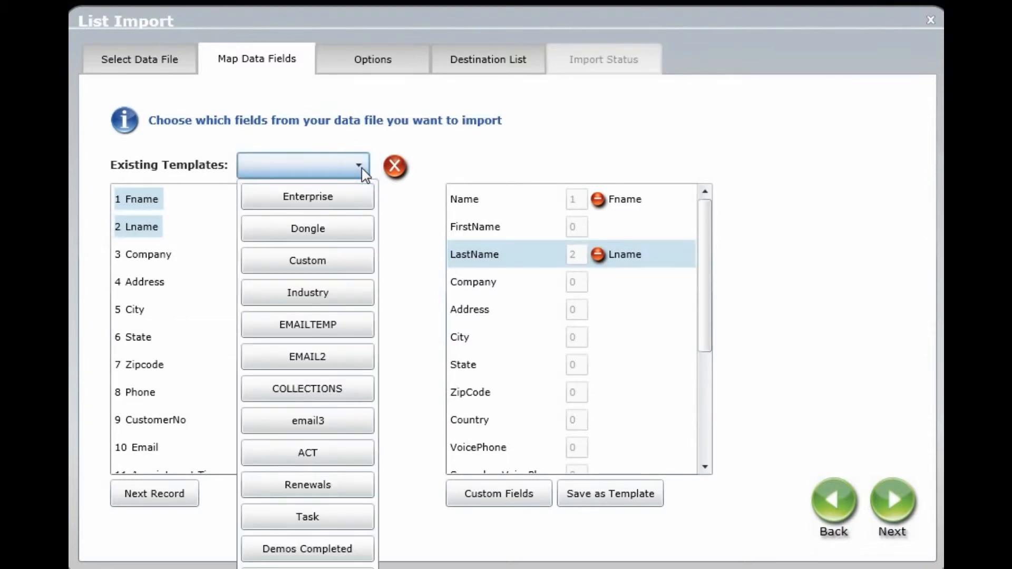
{"action": "left_click", "coordinate": [310, 356]}
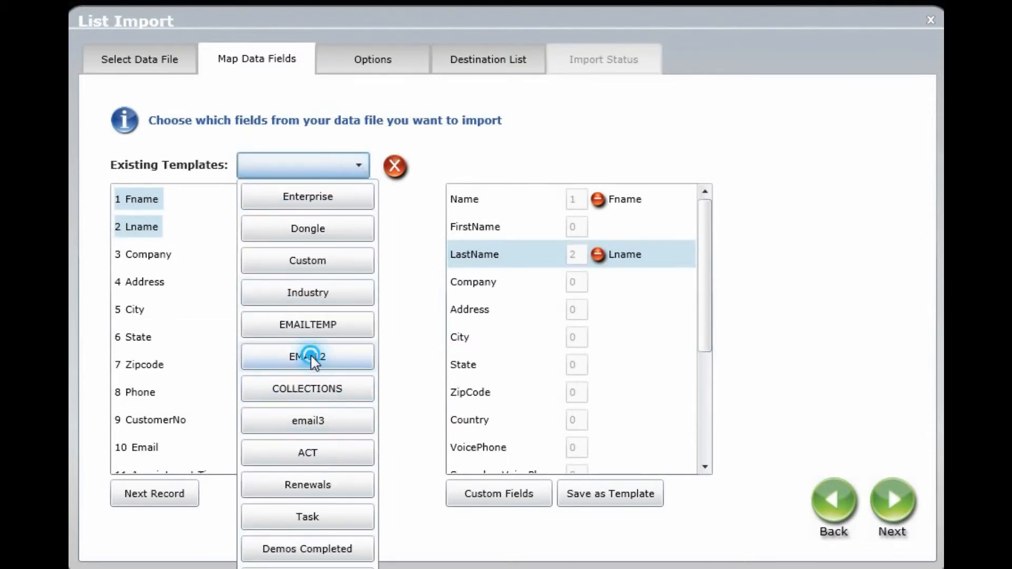
{"action": "left_click_drag", "start_coordinate": [703, 216], "coordinate": [710, 165]}
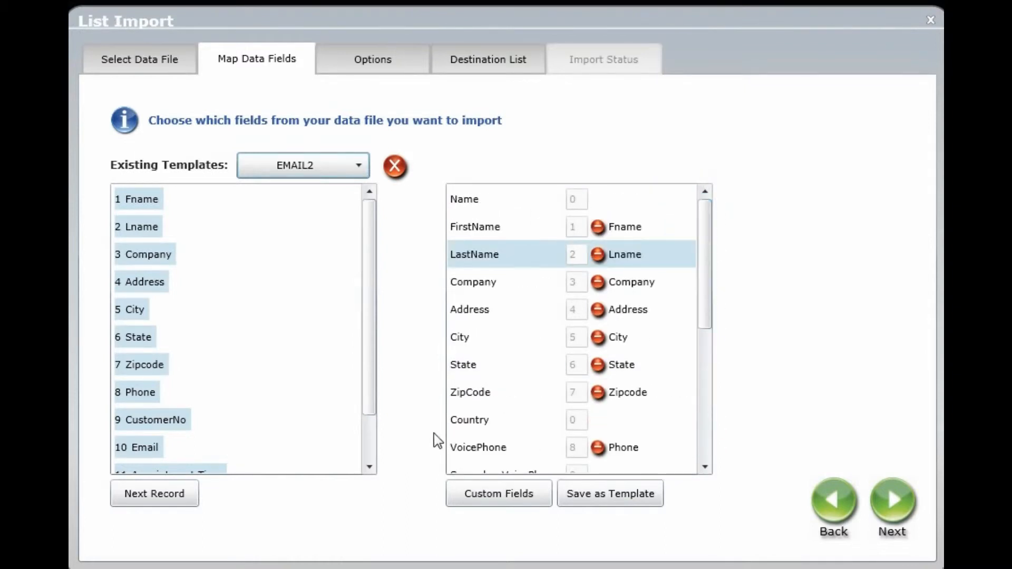
Add the ClientID custom field to the list of destination fields available for mapping.
{"action": "left_click", "coordinate": [493, 499]}
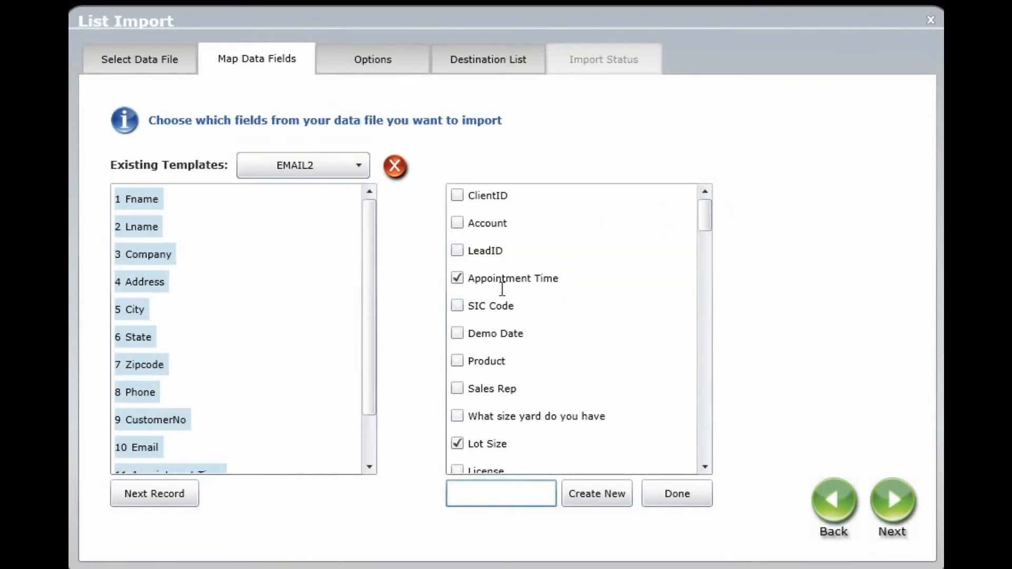
{"action": "left_click", "coordinate": [458, 197]}
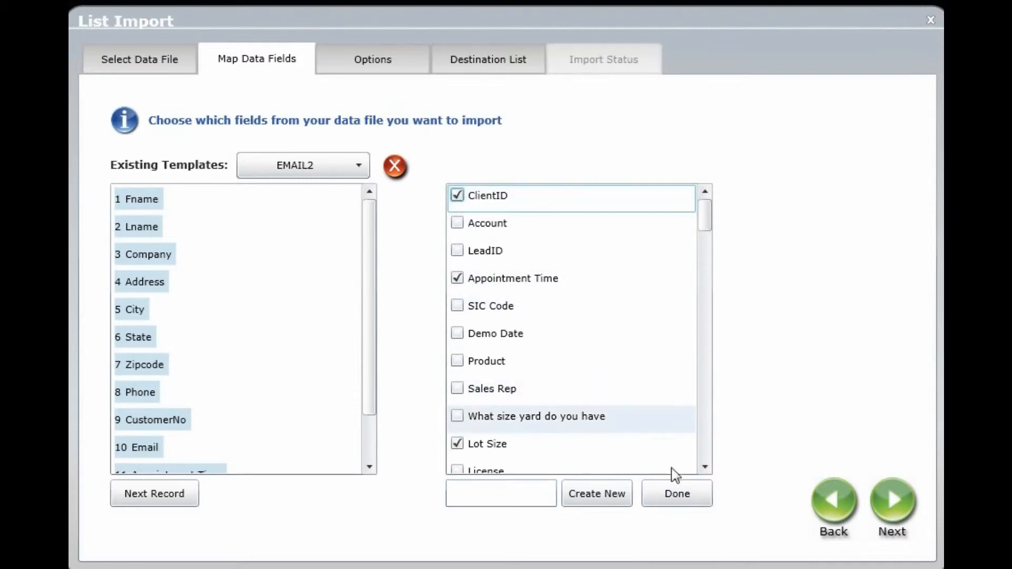
{"action": "left_click", "coordinate": [677, 492]}
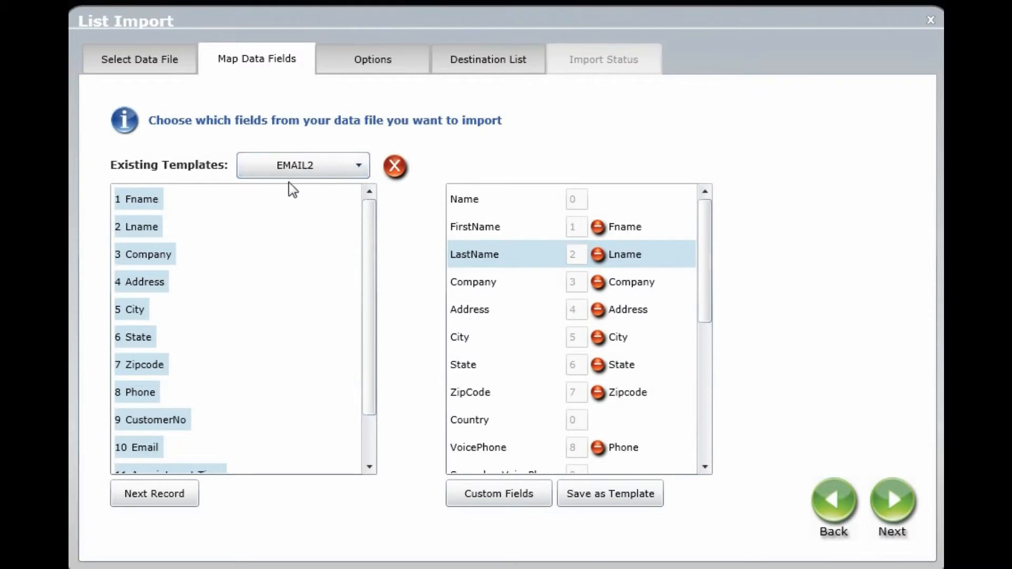
{"action": "mouse_move", "coordinate": [703, 222]}
{"action": "left_mouse_down"}
{"action": "mouse_move", "coordinate": [722, 326]}
{"action": "mouse_move", "coordinate": [700, 204]}
{"action": "left_mouse_up"}
Continue to the import options and enable eliminating bad numbers, eliminating duplicate numbers, and combining first and last name.
{"action": "left_click", "coordinate": [894, 504]}
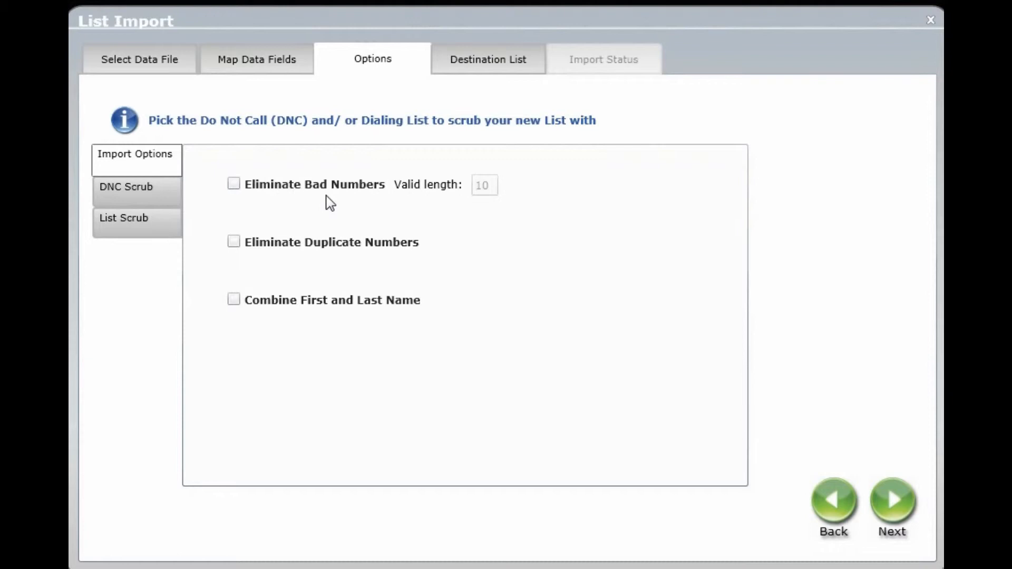
{"action": "left_click", "coordinate": [236, 185]}
{"action": "left_click", "coordinate": [483, 185]}
{"action": "left_click", "coordinate": [234, 241]}
{"action": "left_click", "coordinate": [233, 298]}
{"action": "left_click", "coordinate": [121, 198]}
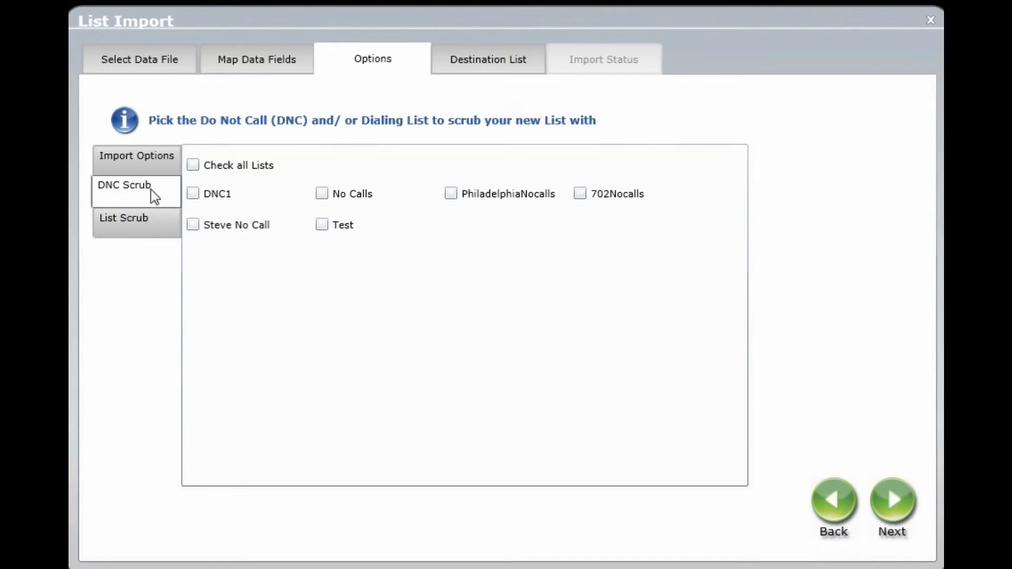
{"action": "left_click", "coordinate": [193, 165]}
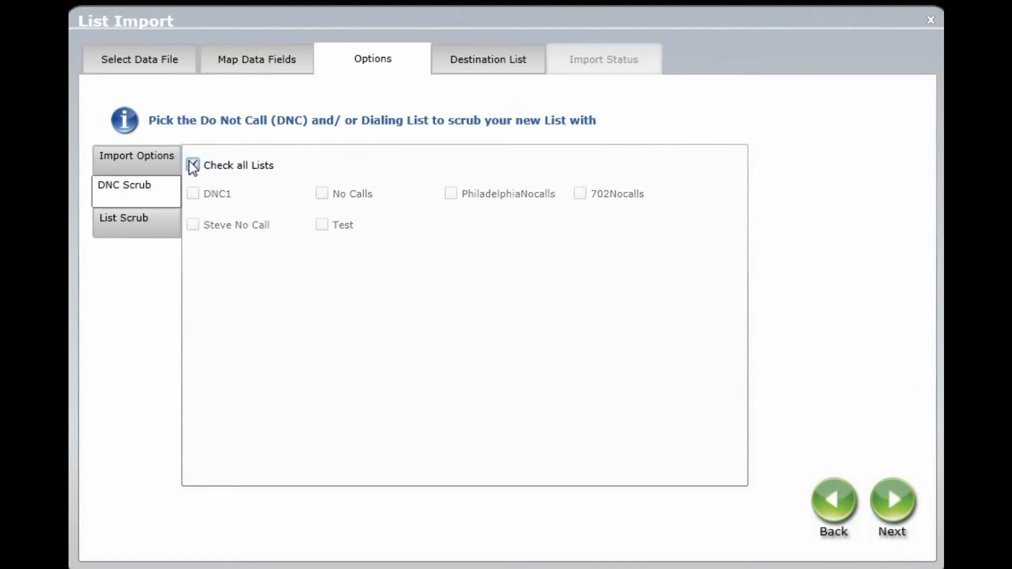
{"action": "left_click", "coordinate": [194, 166]}
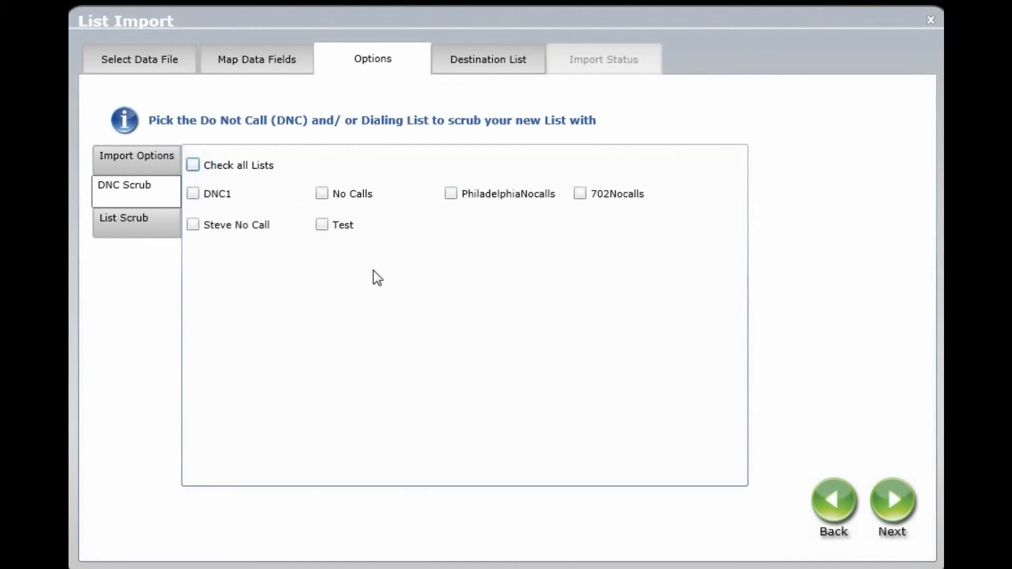
Set the import to scrub against all existing dialing lists and continue to the destination list settings.
{"action": "left_click", "coordinate": [122, 220]}
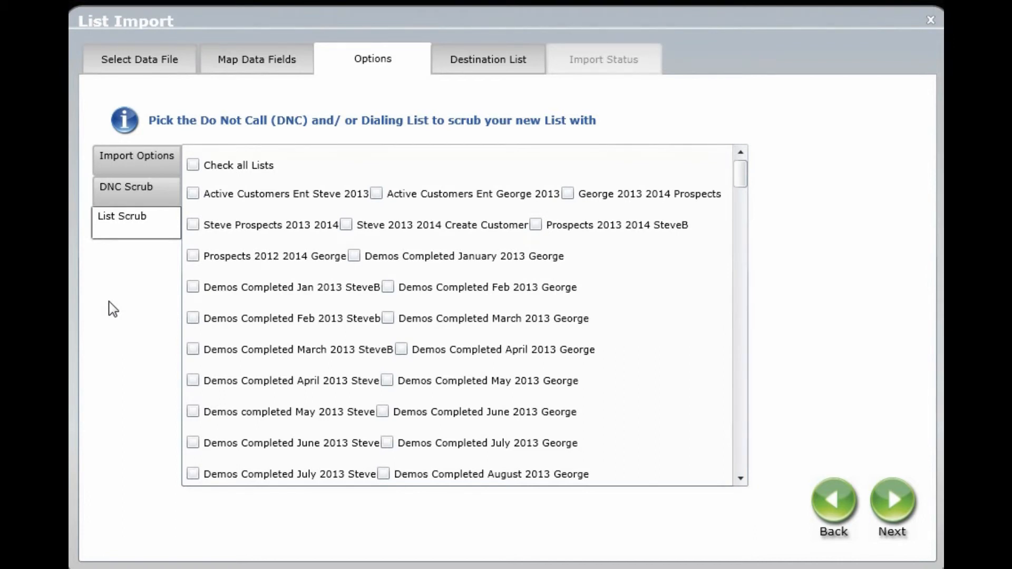
{"action": "left_click", "coordinate": [194, 166]}
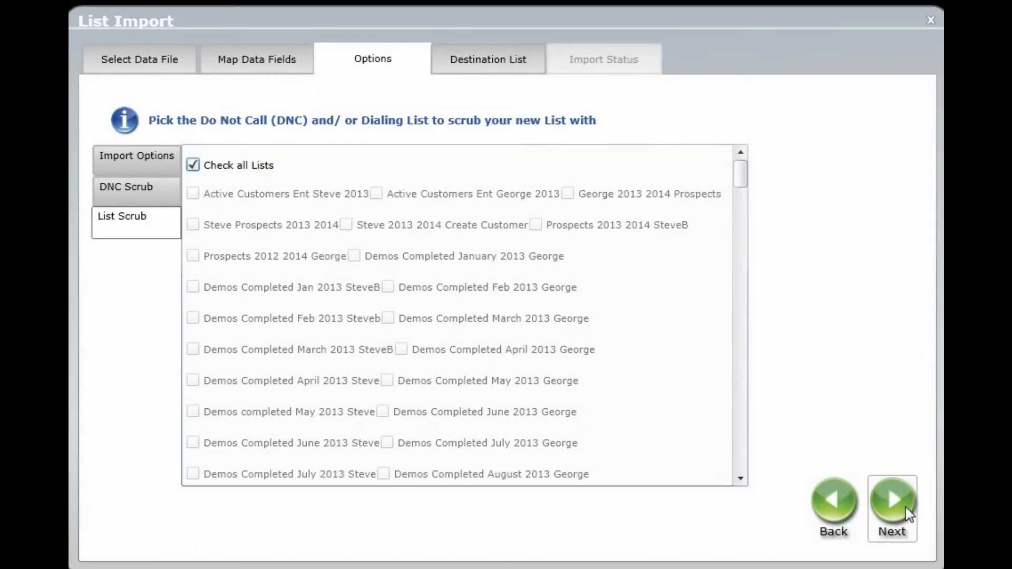
{"action": "left_click", "coordinate": [905, 507]}
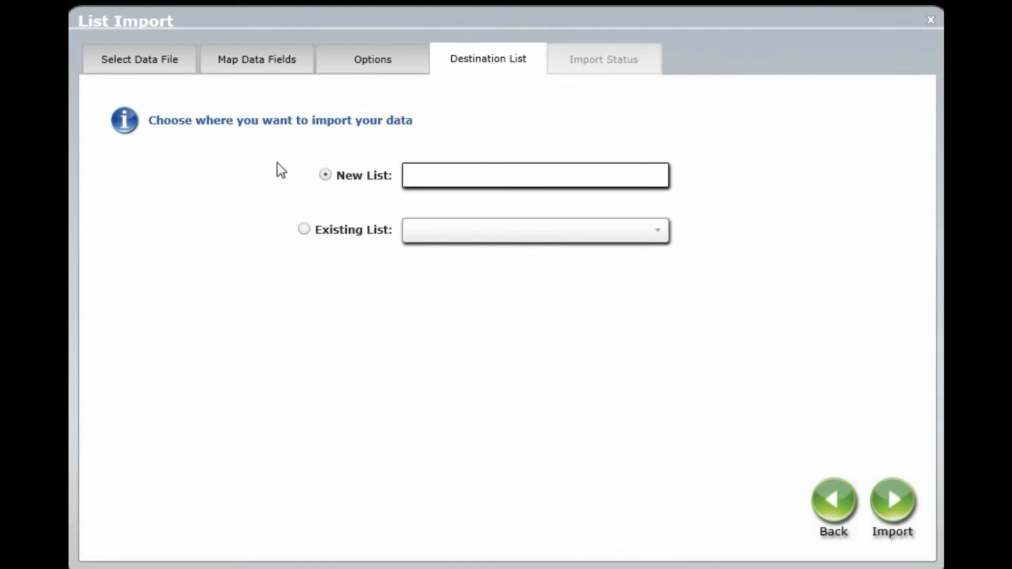
{"action": "left_click", "coordinate": [424, 172]}
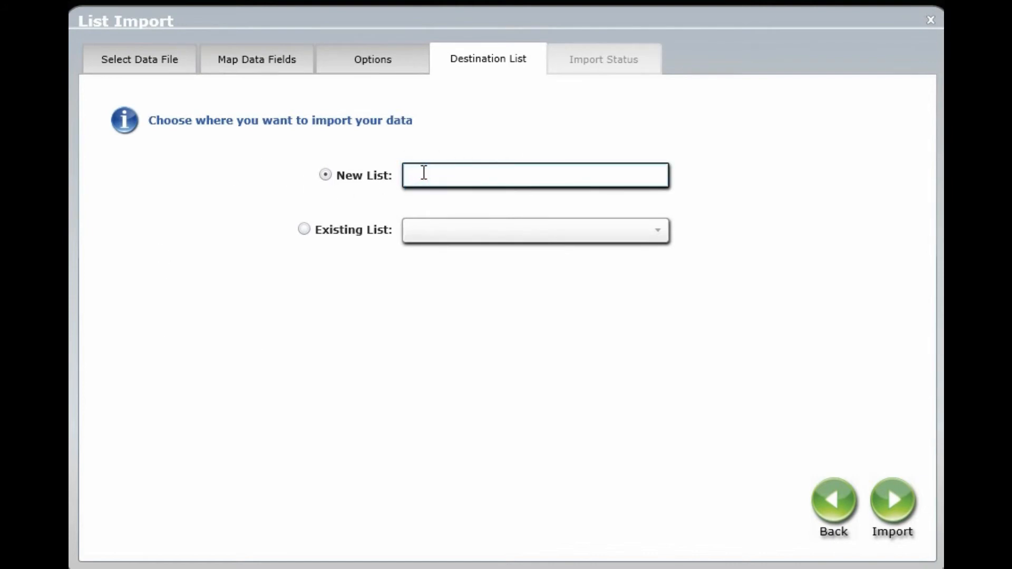
{"action": "left_click", "coordinate": [304, 232]}
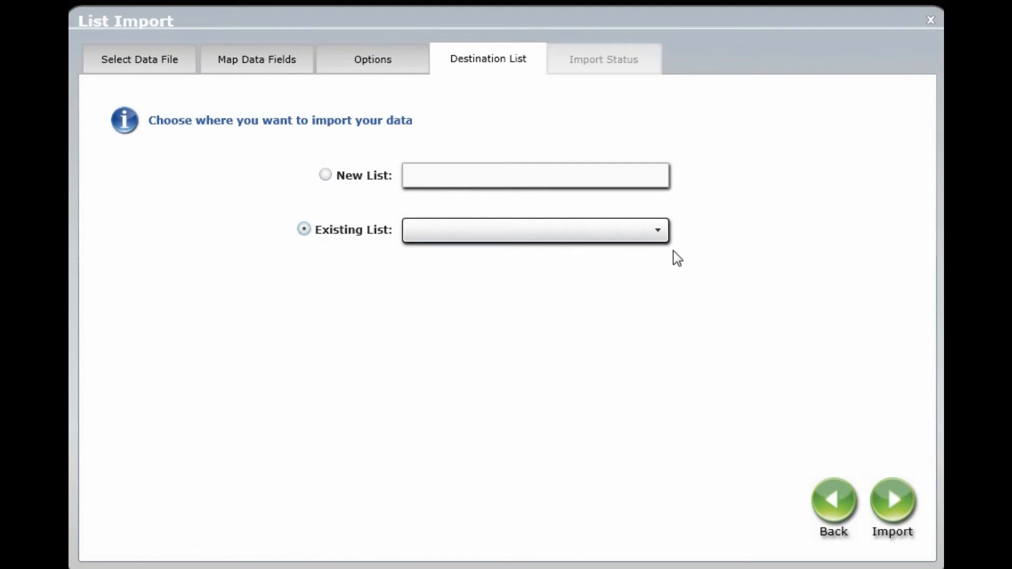
{"action": "left_click", "coordinate": [658, 232]}
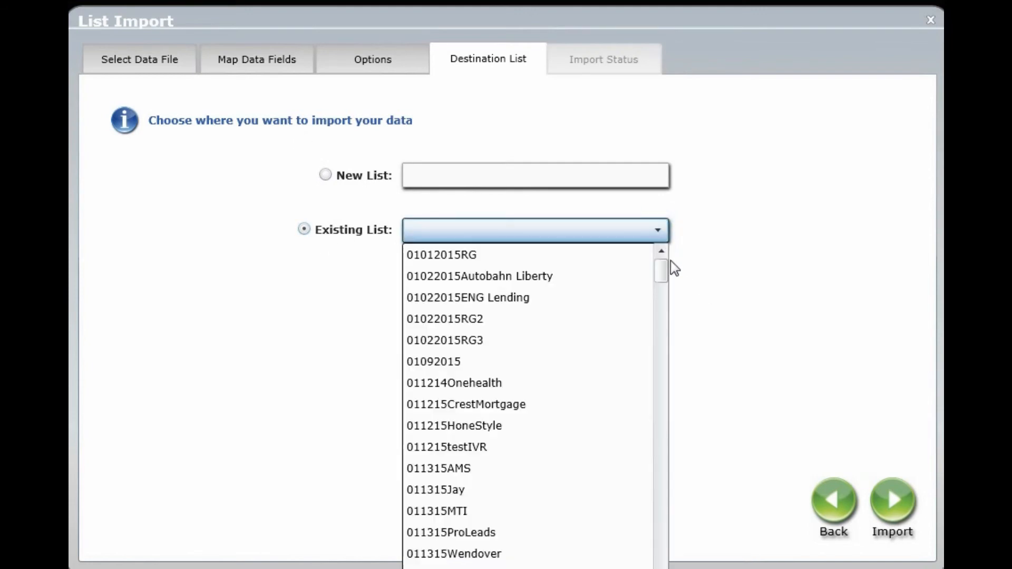
{"action": "left_click_drag", "start_coordinate": [662, 272], "coordinate": [671, 230]}
{"action": "left_click", "coordinate": [697, 234]}
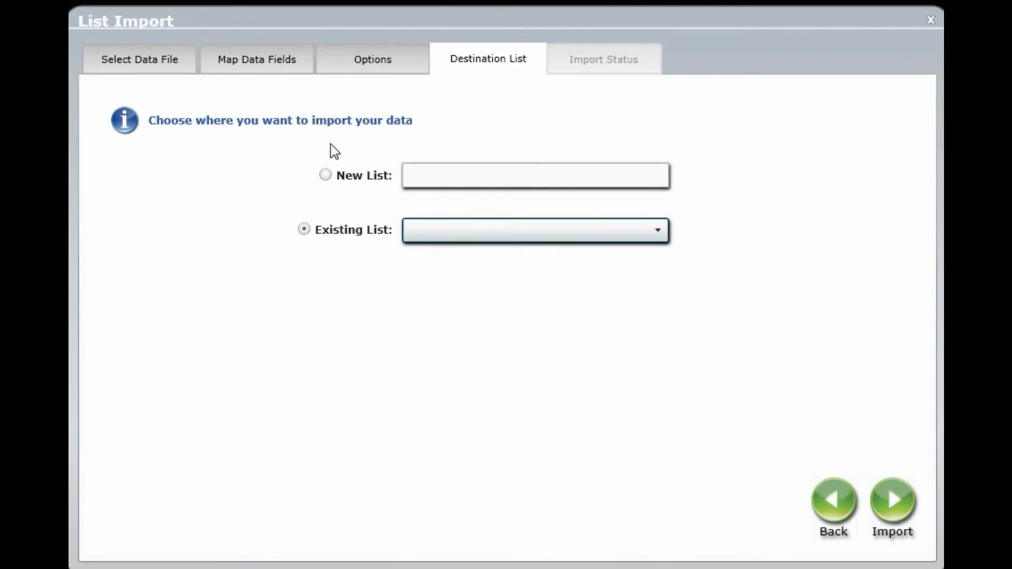
Import the data into a new list named "Import 02022015" and close the import wizard once it finishes.
{"action": "left_click", "coordinate": [326, 176]}
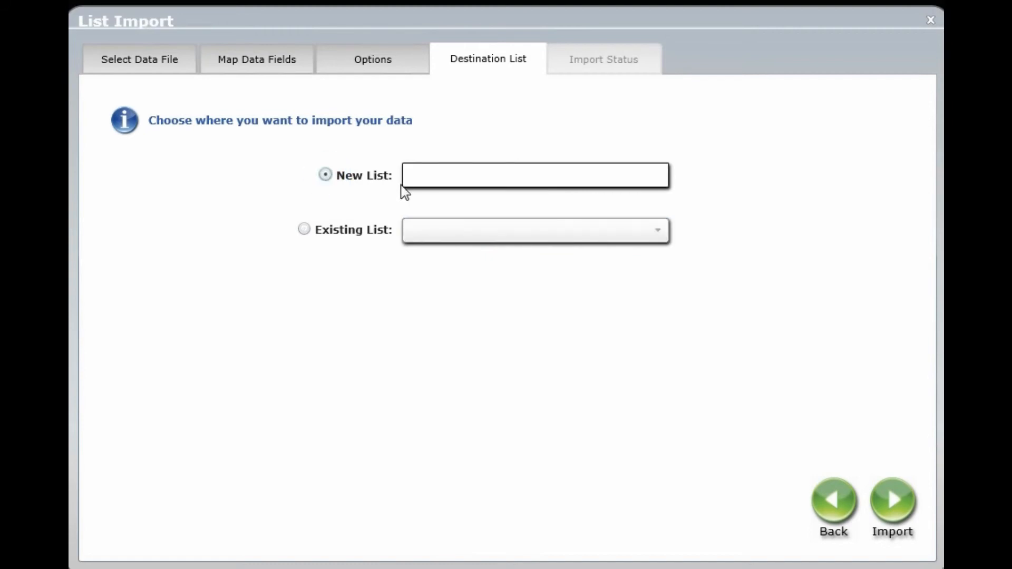
{"action": "left_click", "coordinate": [417, 178]}
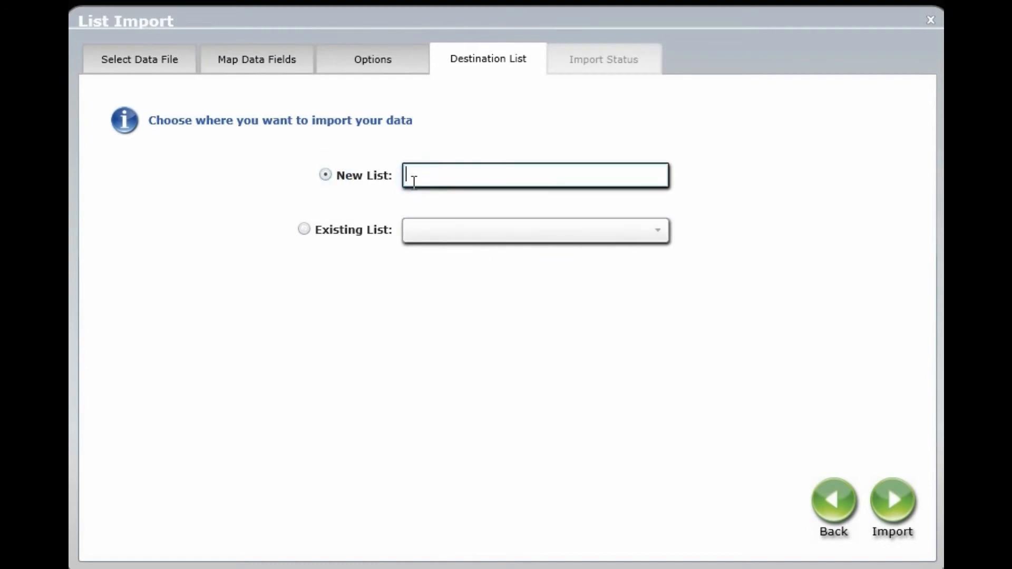
{"action": "type", "text": "Import 02022015"}
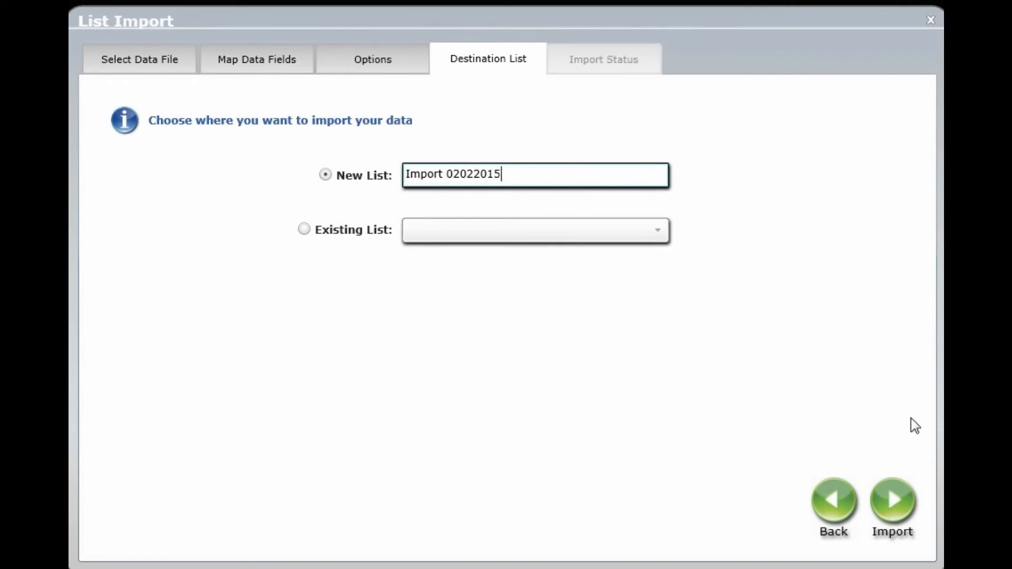
{"action": "left_click", "coordinate": [896, 504]}
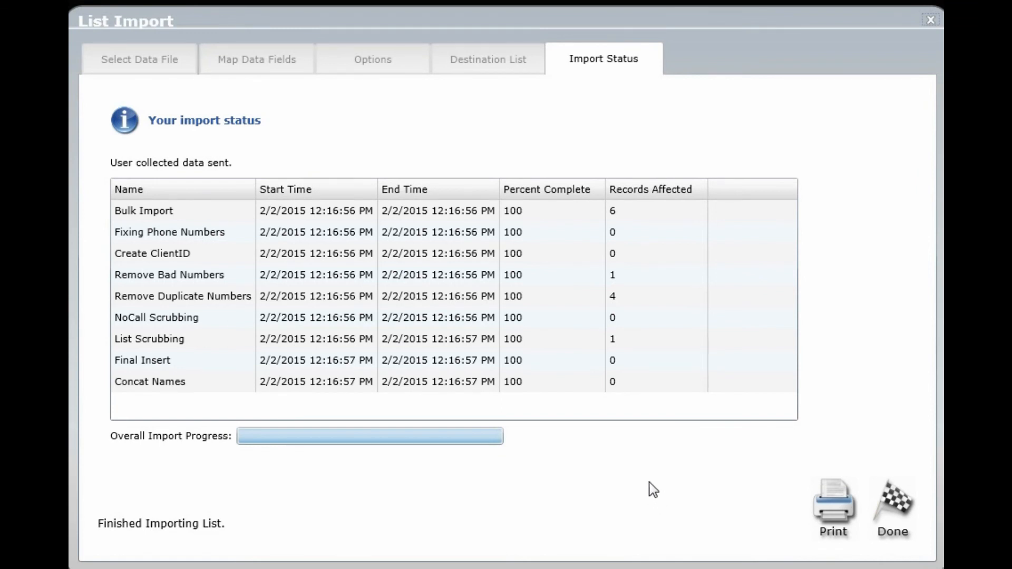
{"action": "left_click", "coordinate": [891, 512]}
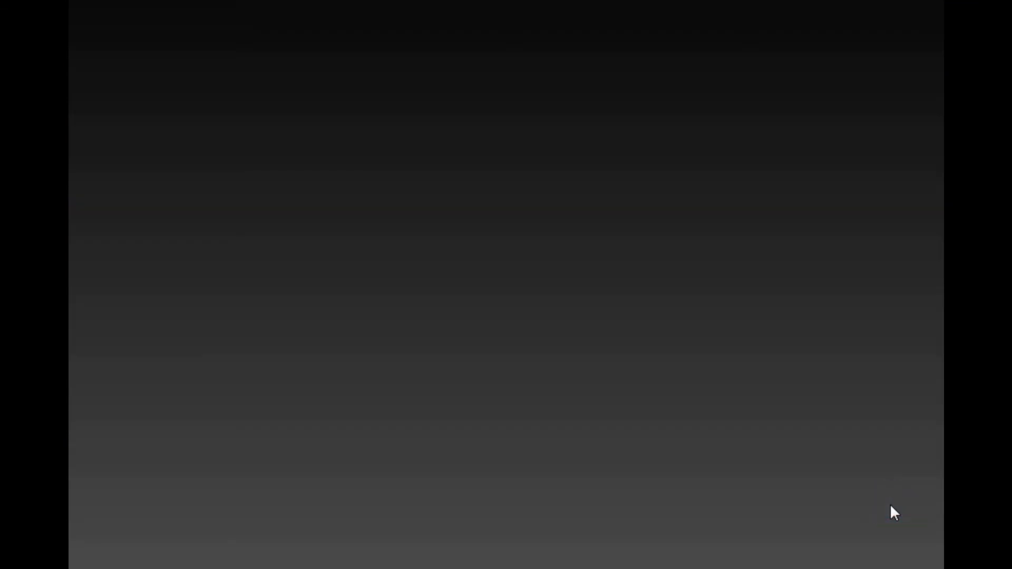